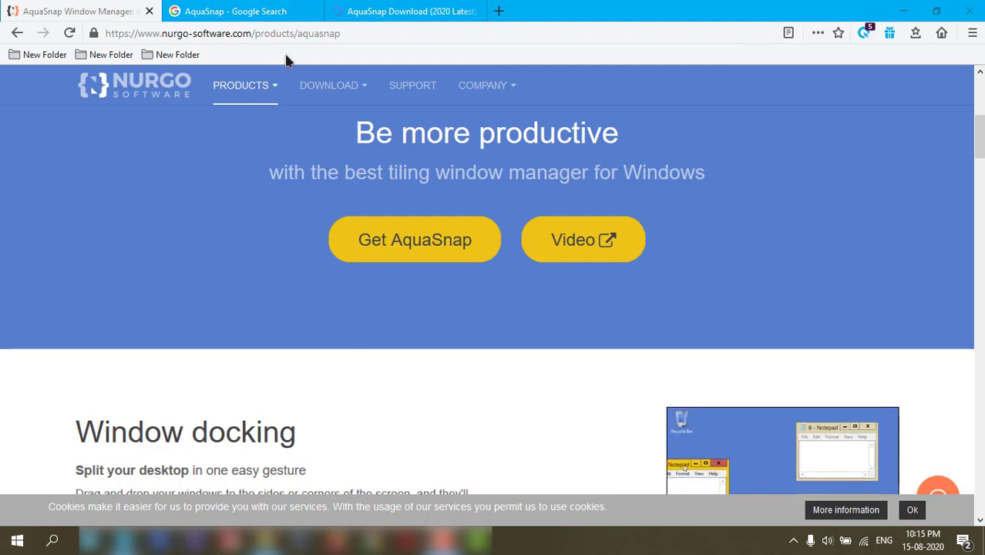
# - Select the nurgo-software.com/products/aquasnap address in Firefox, with the DOWNLOAD menu showing
pyautogui.click(350, 41)
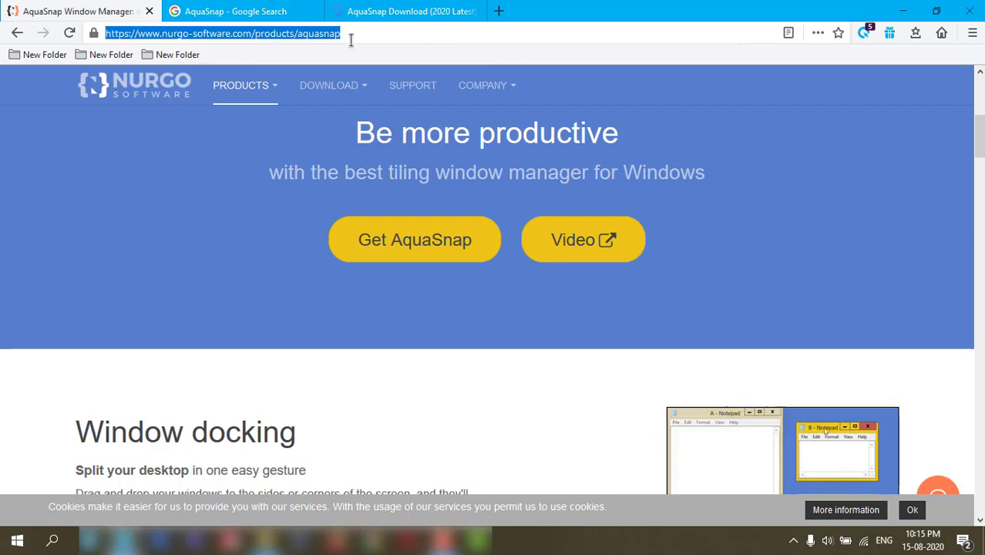
pyautogui.moveTo(338, 95)
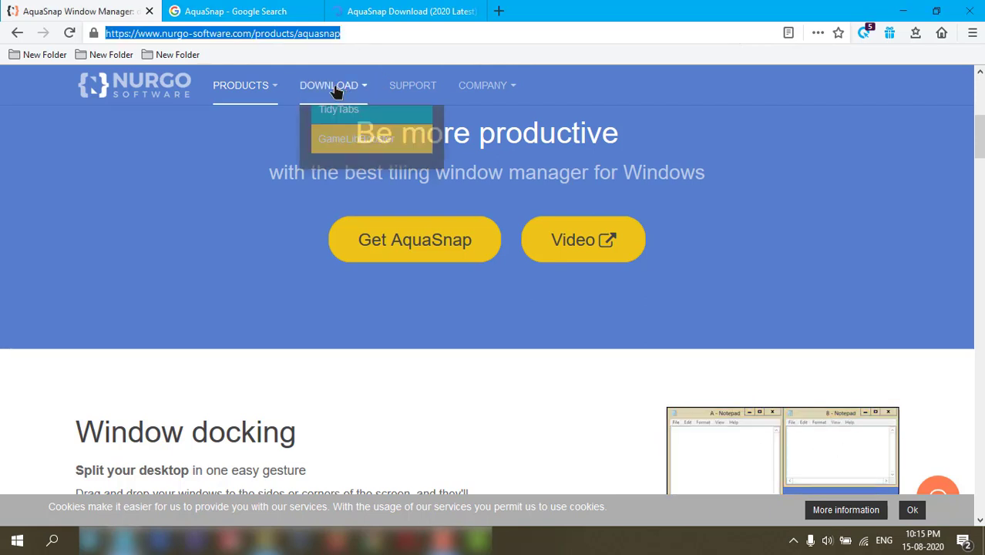
pyautogui.click(345, 136)
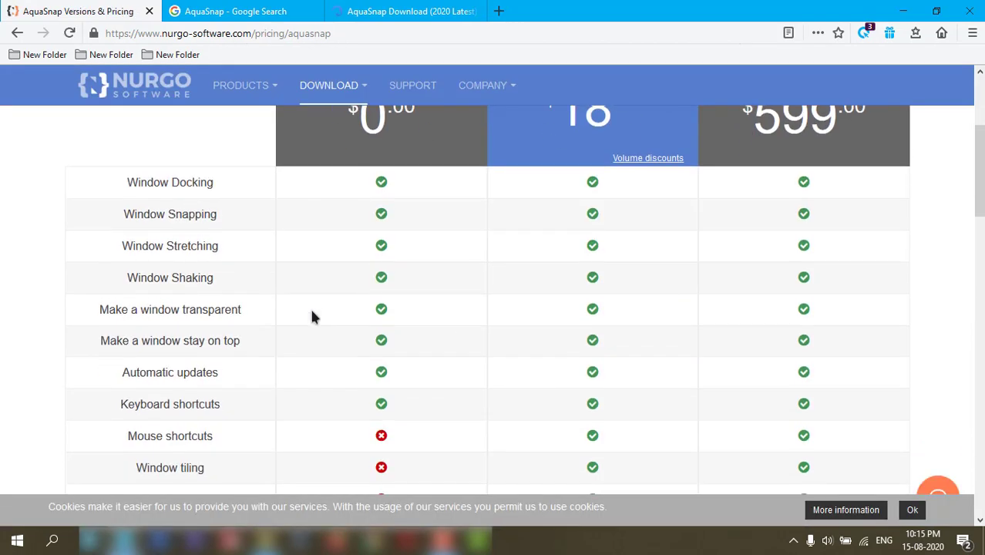
pyautogui.scroll(-6, 362, 316)
pyautogui.scroll(2, 362, 316)
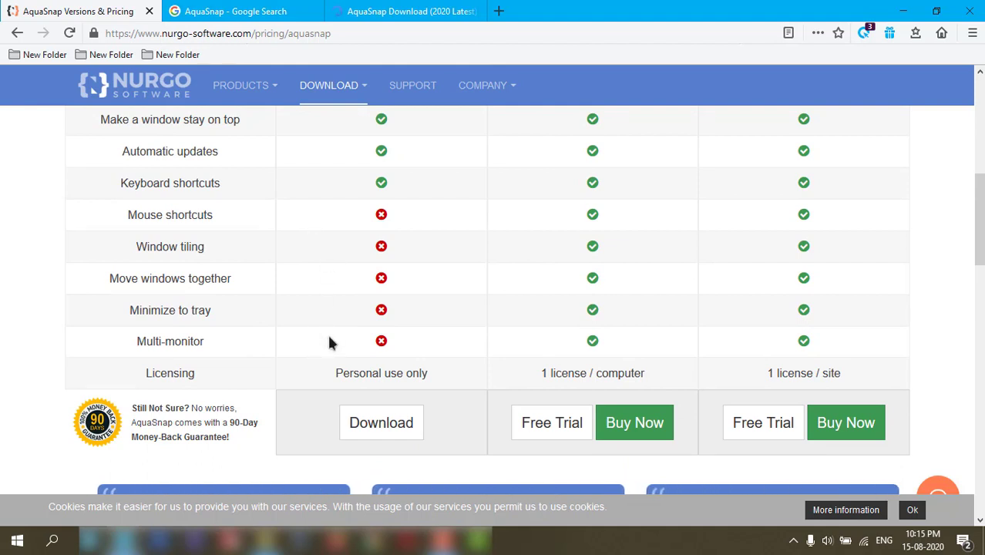
pyautogui.scroll(5, 328, 341)
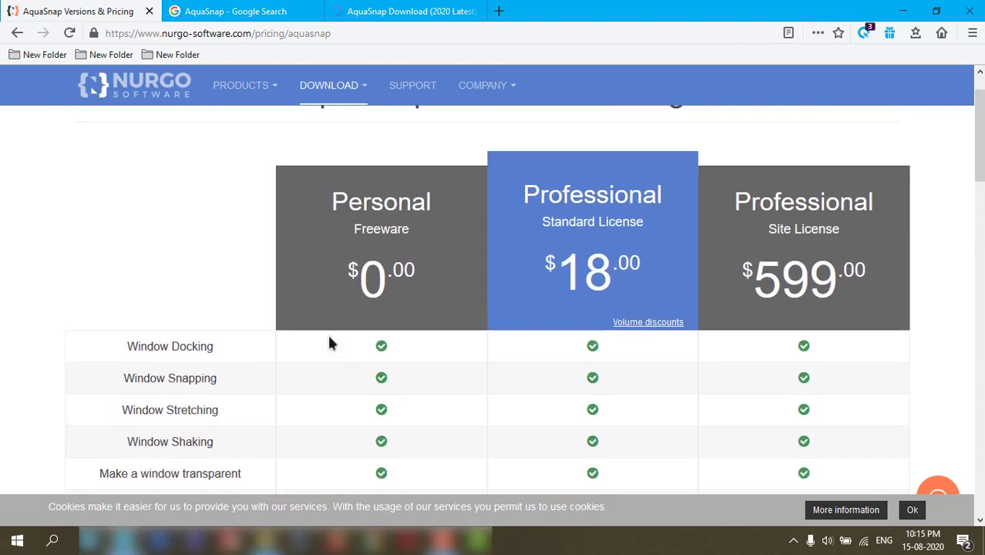
pyautogui.click(257, 86)
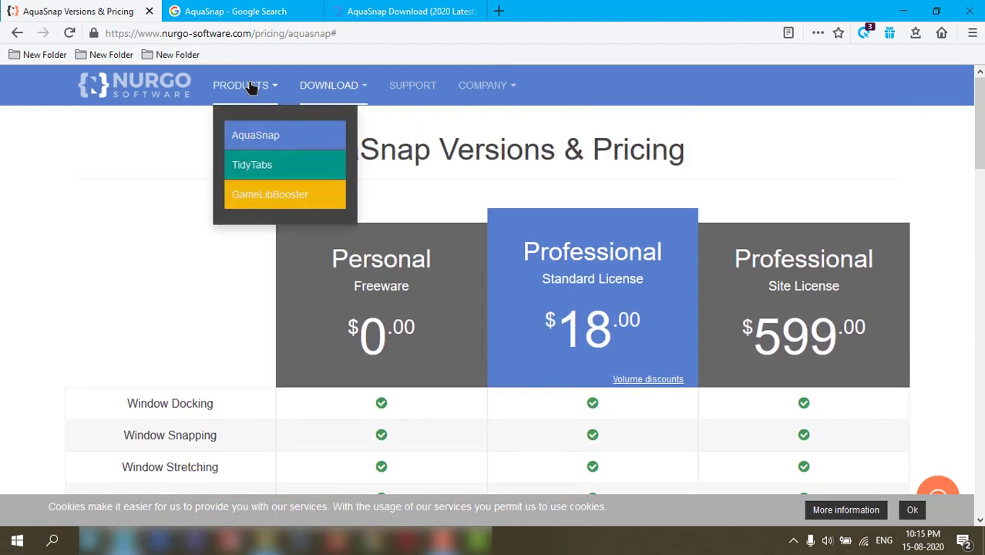
pyautogui.click(250, 145)
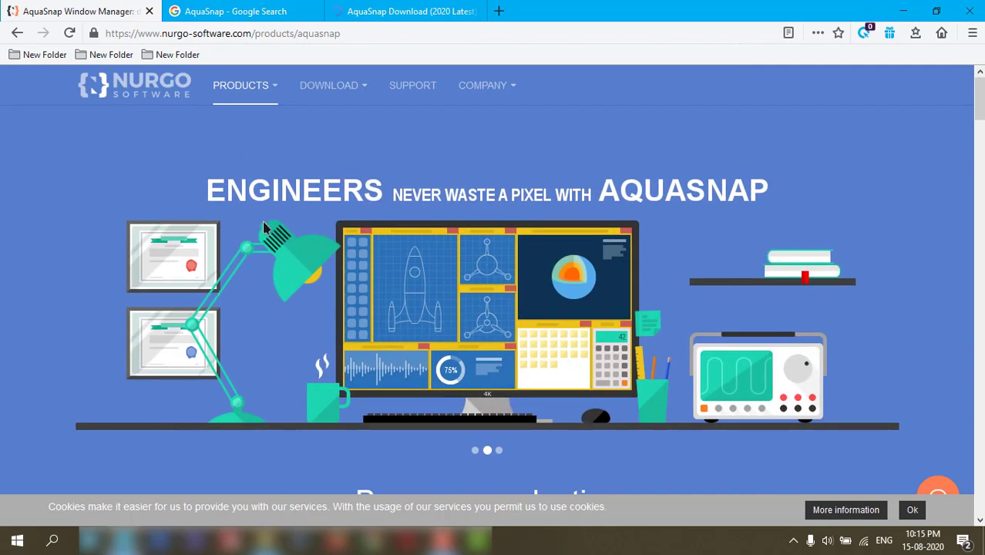
# - Start the AquaSnap.msi setup from File Explorer, accept the licence and advance to ready-to-install
pyautogui.hotkey('alt', 'Tab')
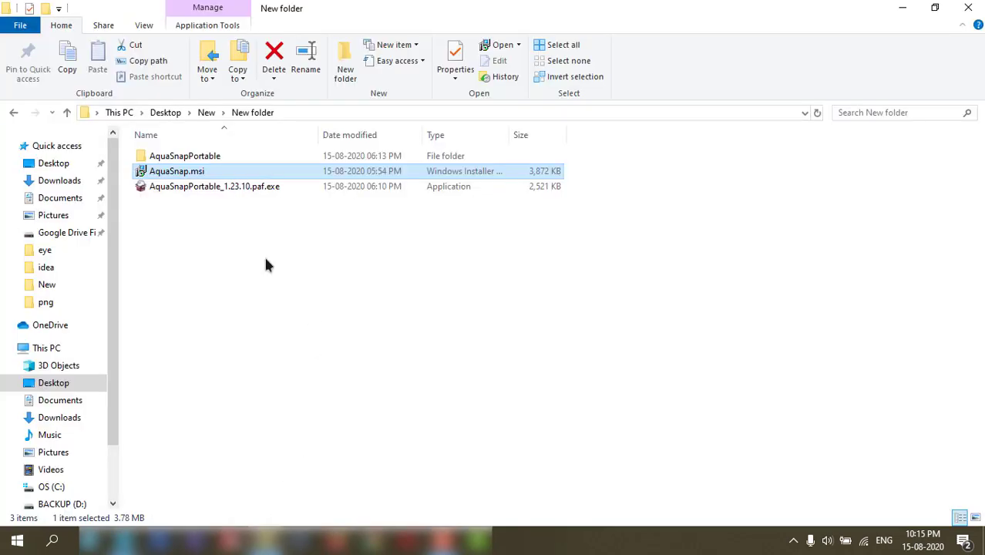
pyautogui.doubleClick(173, 173)
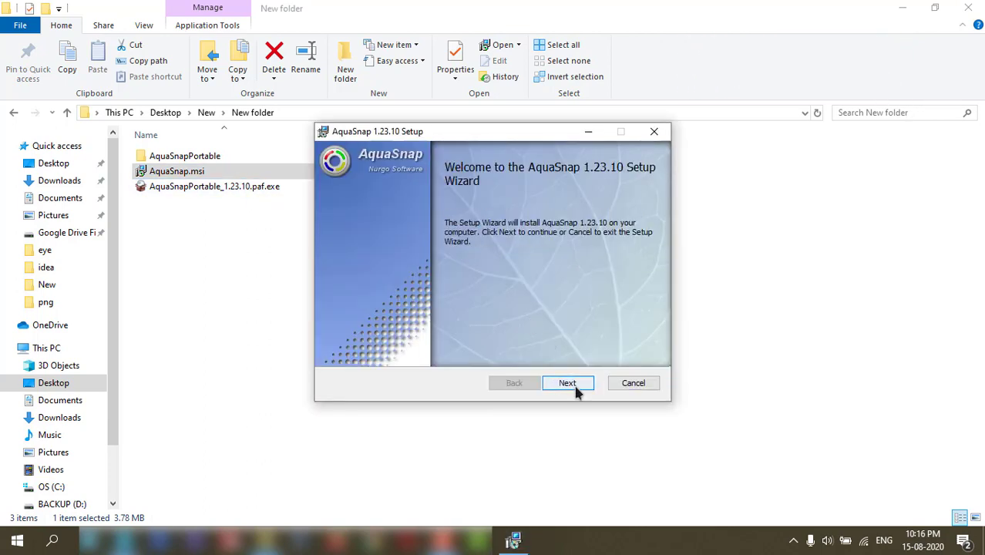
pyautogui.click(570, 382)
pyautogui.click(393, 352)
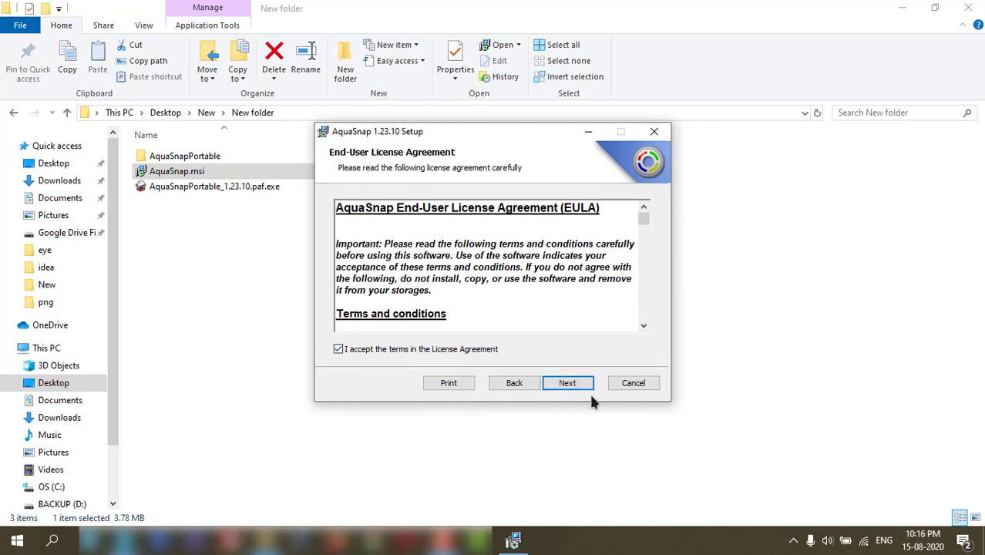
pyautogui.click(578, 385)
pyautogui.click(568, 383)
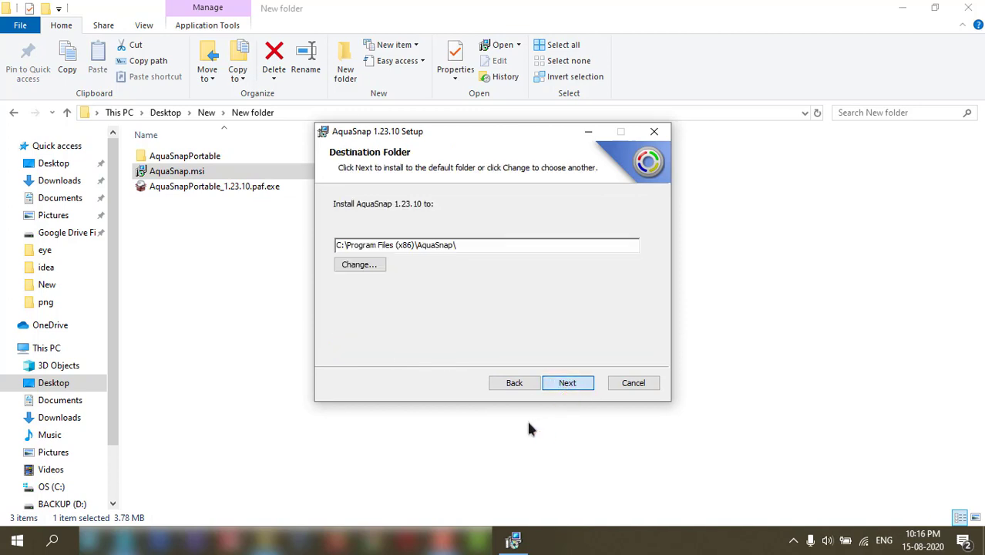
# - Cancel the AquaSnap setup, confirm, close the wizard, and reveal the hidden tray icons
pyautogui.click(646, 385)
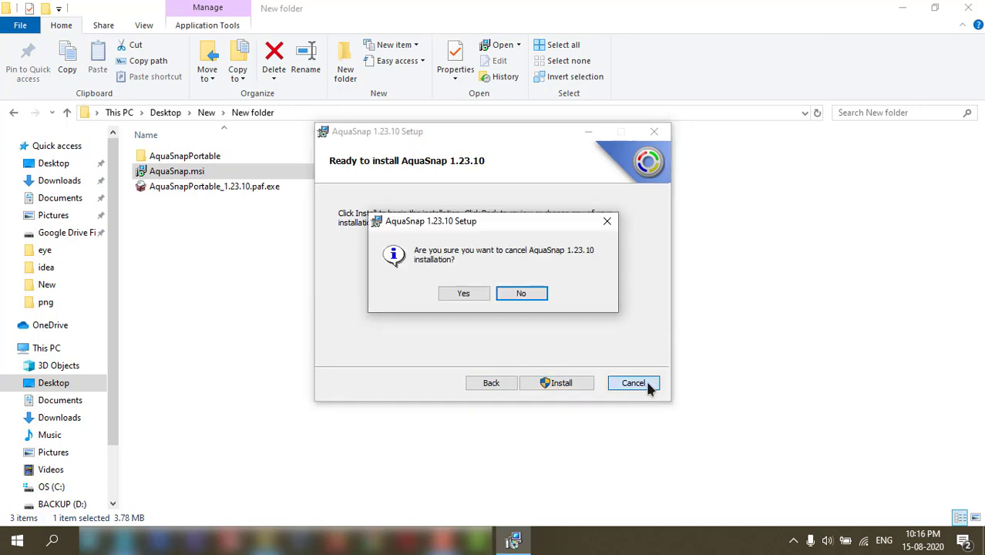
pyautogui.click(484, 296)
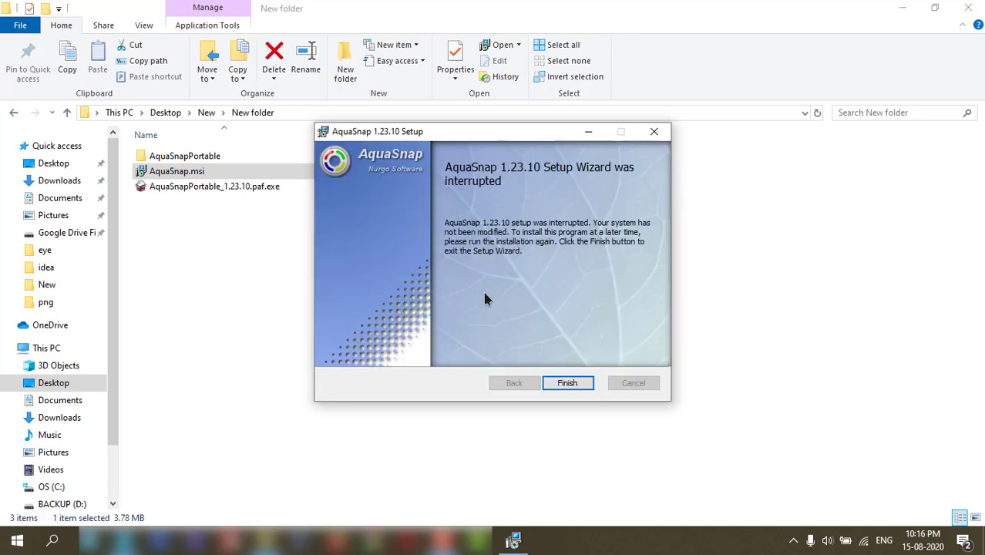
pyautogui.click(567, 383)
pyautogui.click(793, 541)
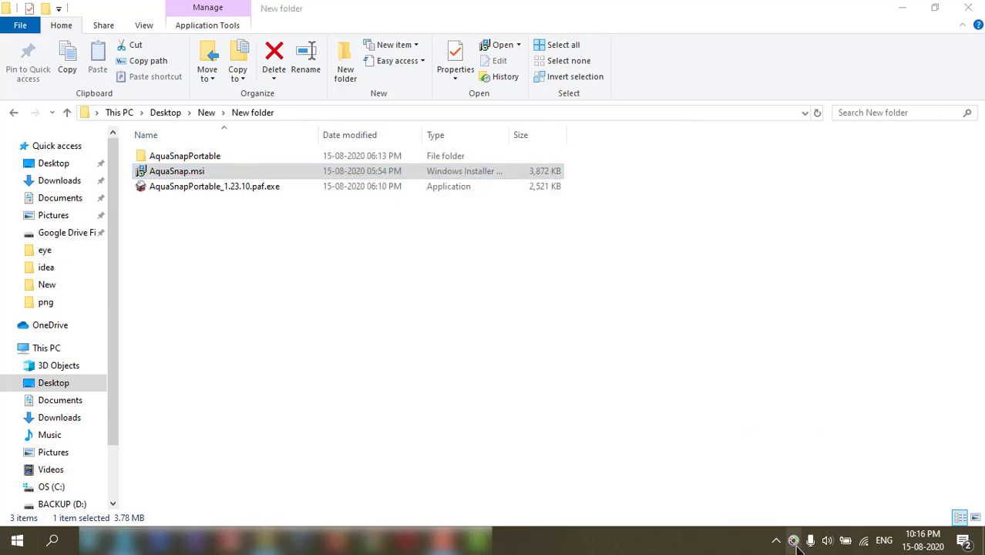
# - Open AquaSnap Settings from the tray icon and review the AquaSnap, AquaStretch and AquaMagnet pages
pyautogui.rightClick(824, 515)
pyautogui.click(831, 409)
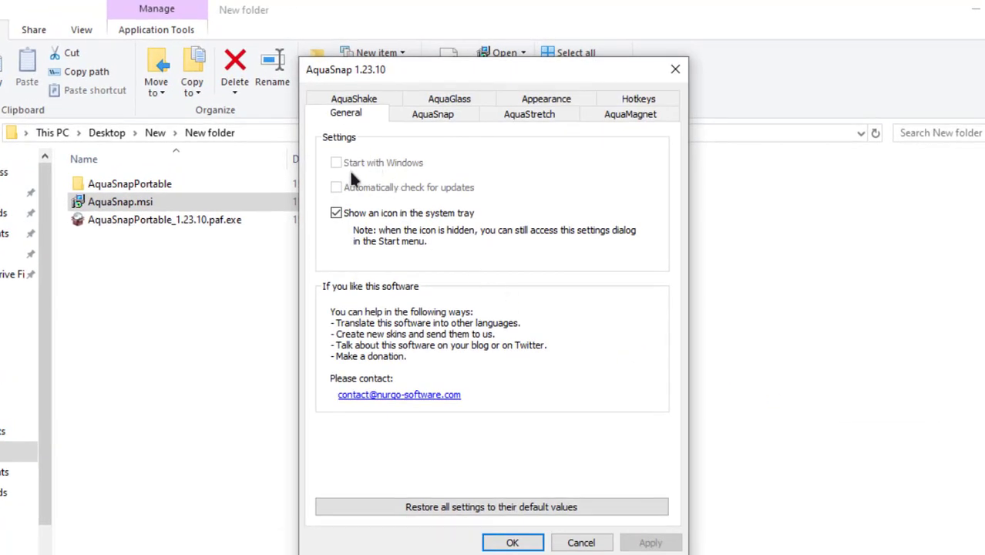
pyautogui.click(430, 114)
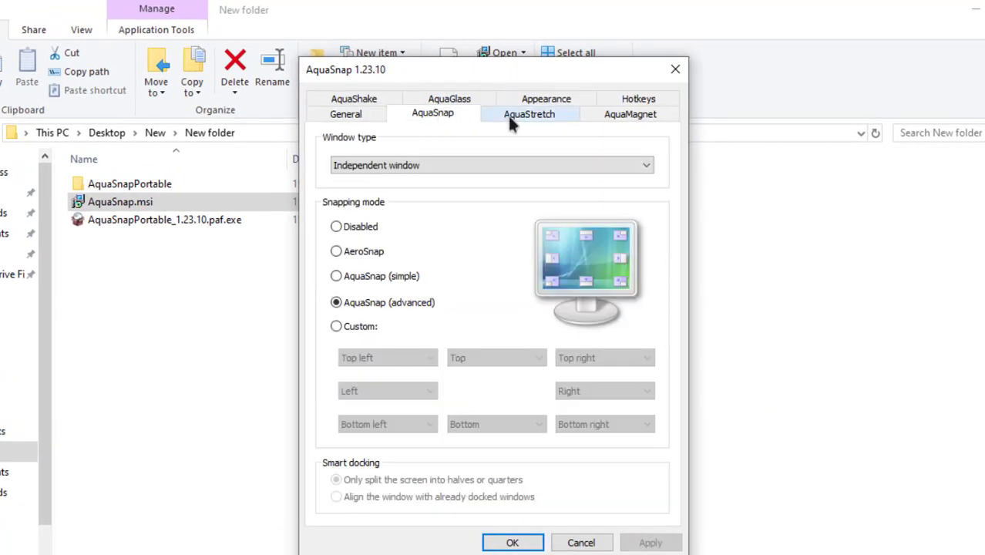
pyautogui.click(511, 120)
pyautogui.click(611, 116)
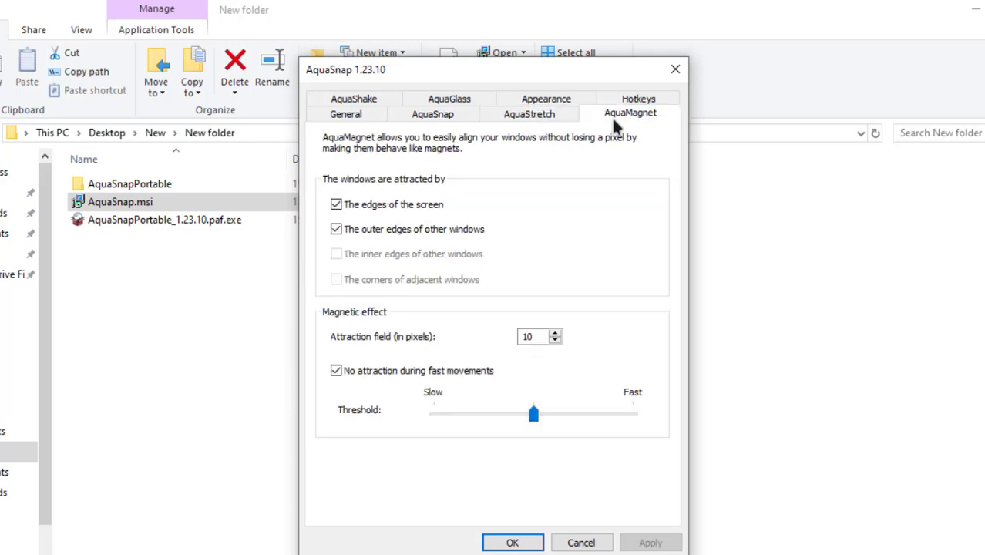
# - Review the Hotkeys, Appearance, AquaGlass and AquaShake pages, then close settings with OK
pyautogui.click(639, 98)
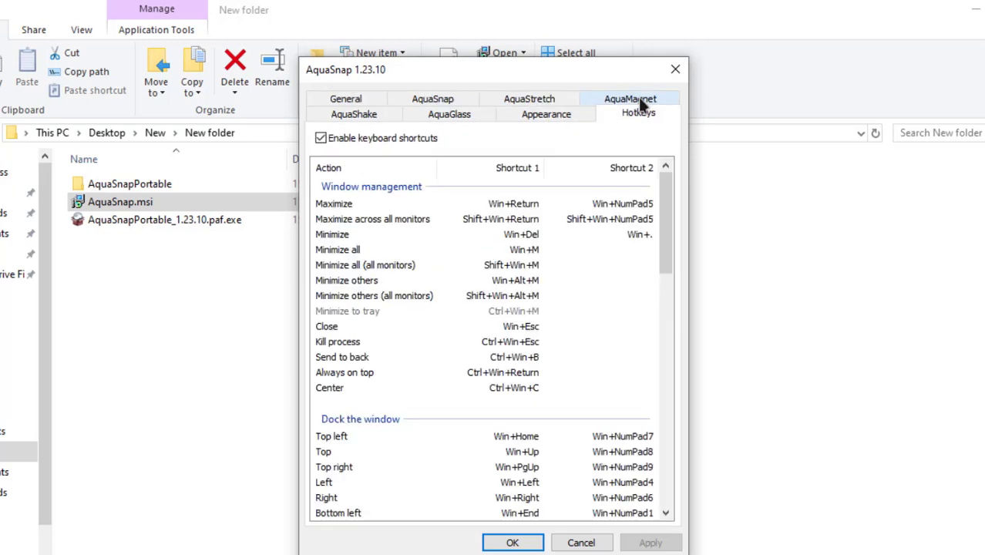
pyautogui.click(547, 115)
pyautogui.click(449, 116)
pyautogui.click(355, 116)
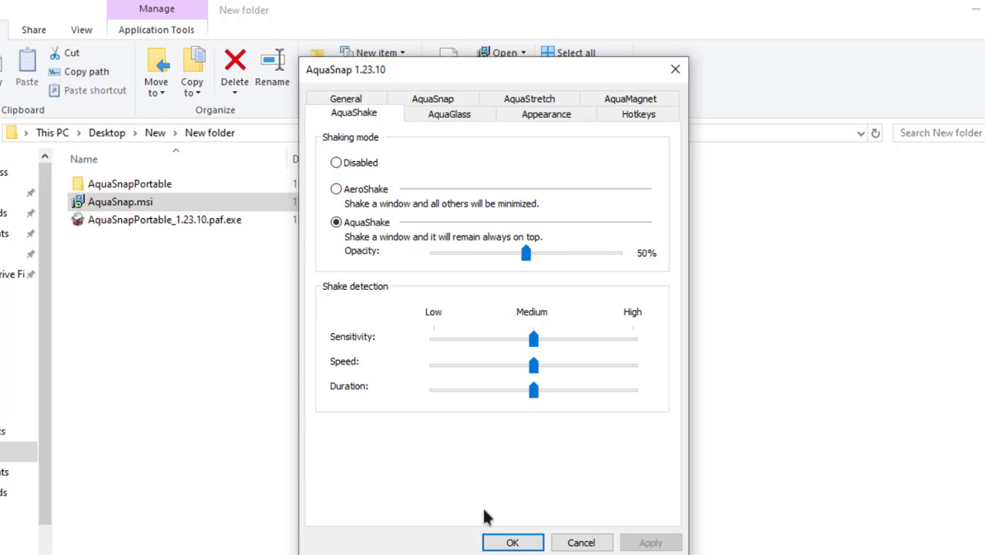
pyautogui.click(515, 543)
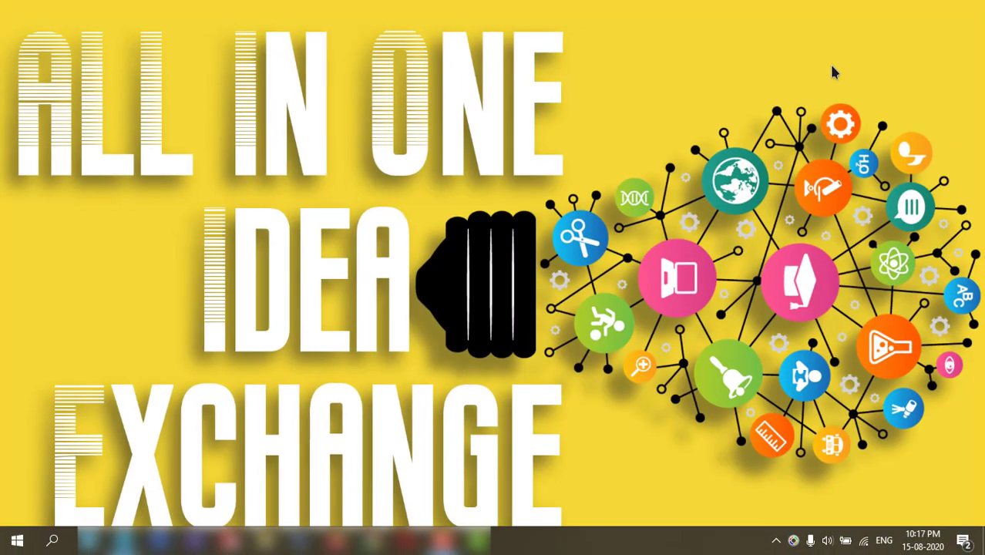
# - Run notepad from the Win+R Run prompt four times to open blank Notepad windows
pyautogui.press('super+r')
pyautogui.press('Return')
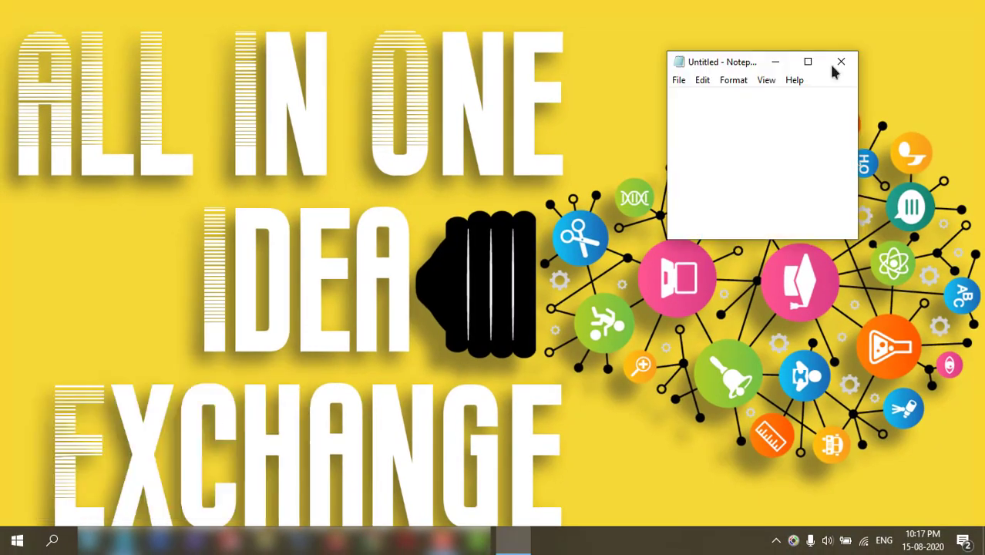
pyautogui.press('super+r')
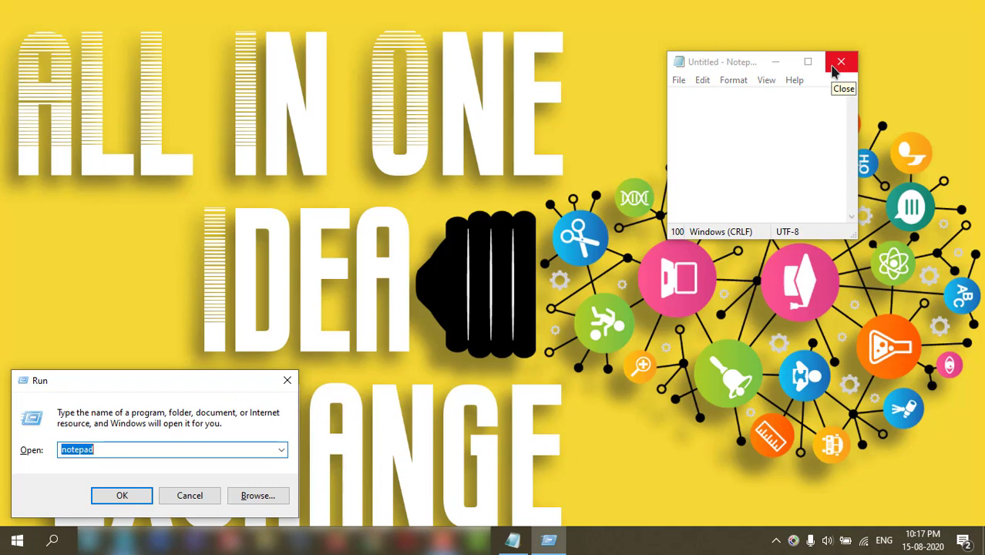
pyautogui.press('Return')
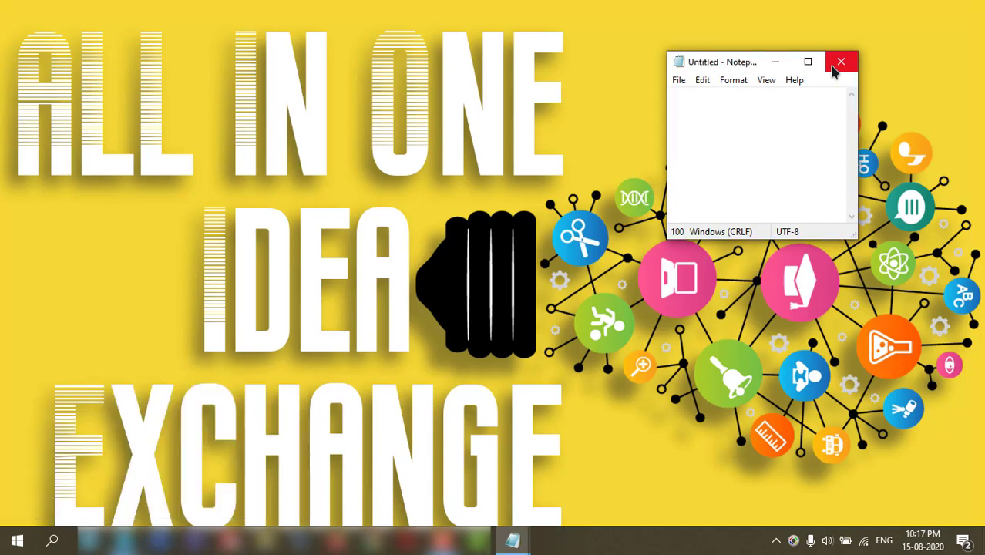
pyautogui.press('super+r')
pyautogui.press('Return')
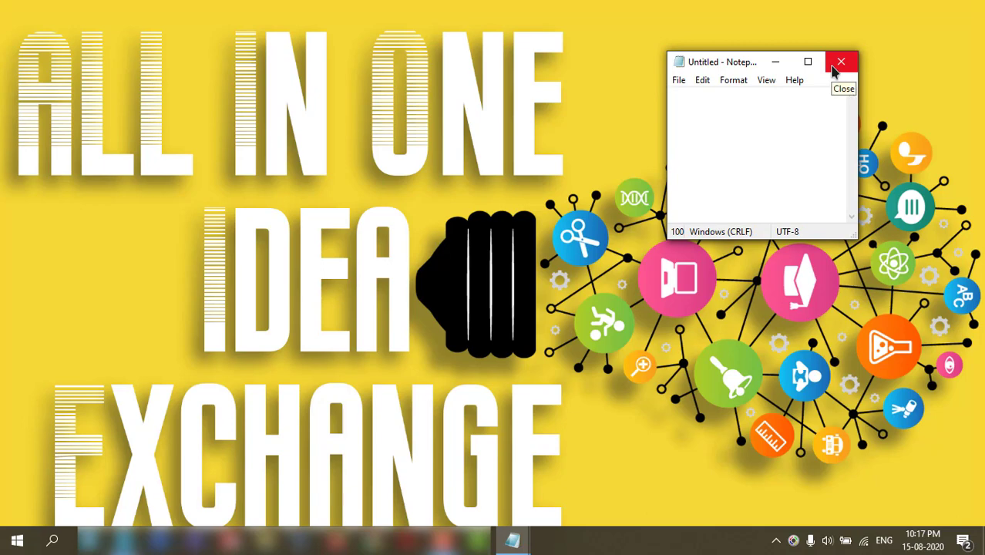
pyautogui.press('super+r')
pyautogui.press('Return')
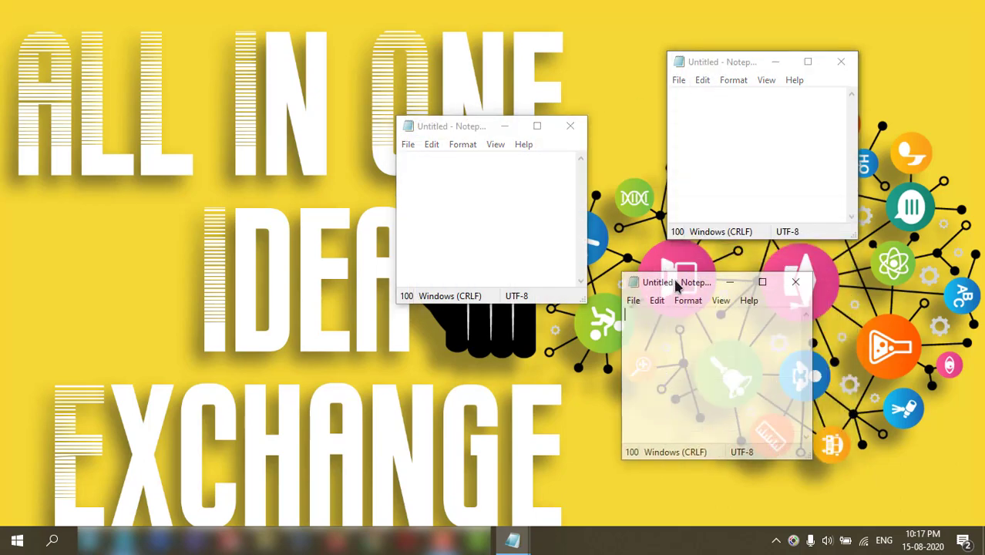
pyautogui.moveTo(675, 287); pyautogui.dragTo(653, 301)
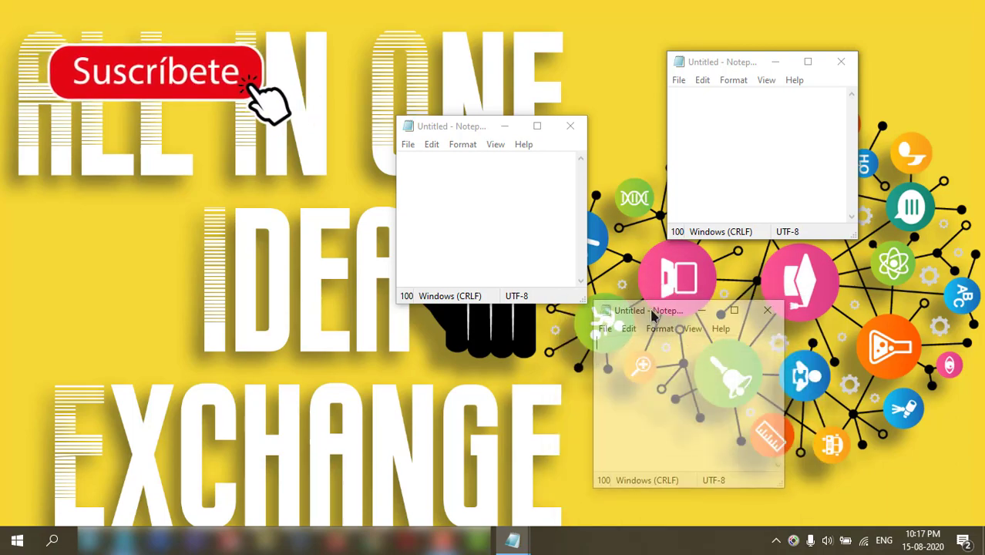
pyautogui.doubleClick(654, 311)
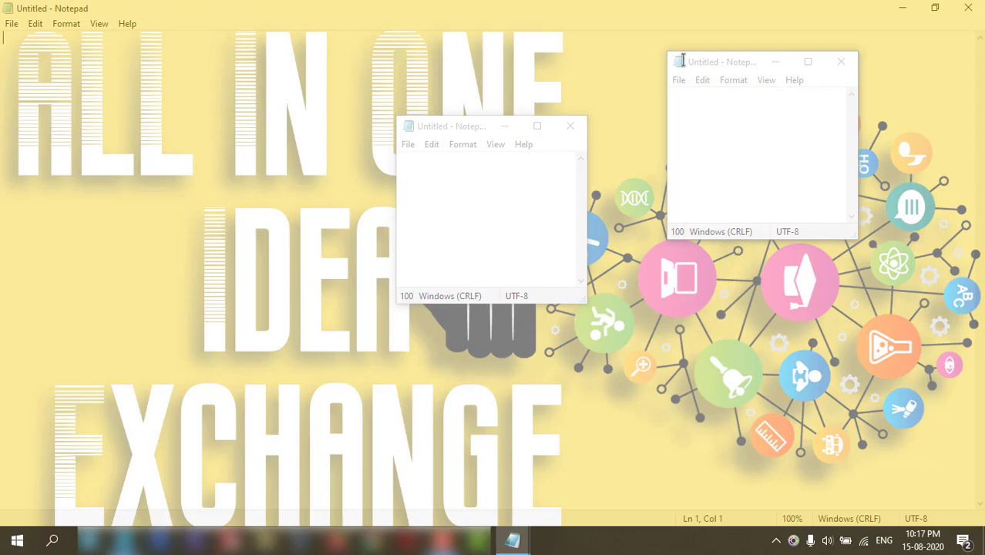
pyautogui.doubleClick(621, 23)
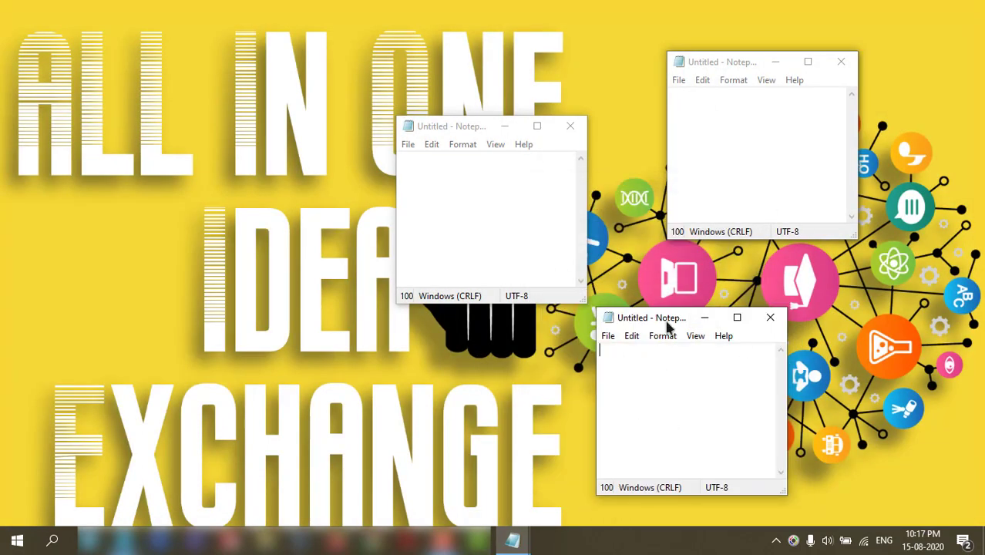
pyautogui.moveTo(675, 324); pyautogui.dragTo(665, 302)
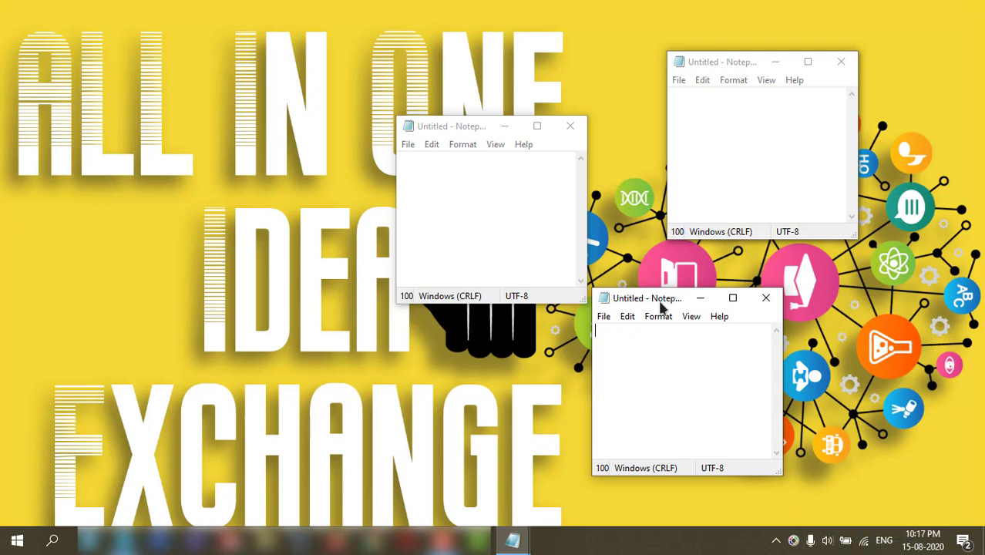
pyautogui.moveTo(660, 307); pyautogui.dragTo(983, 534)
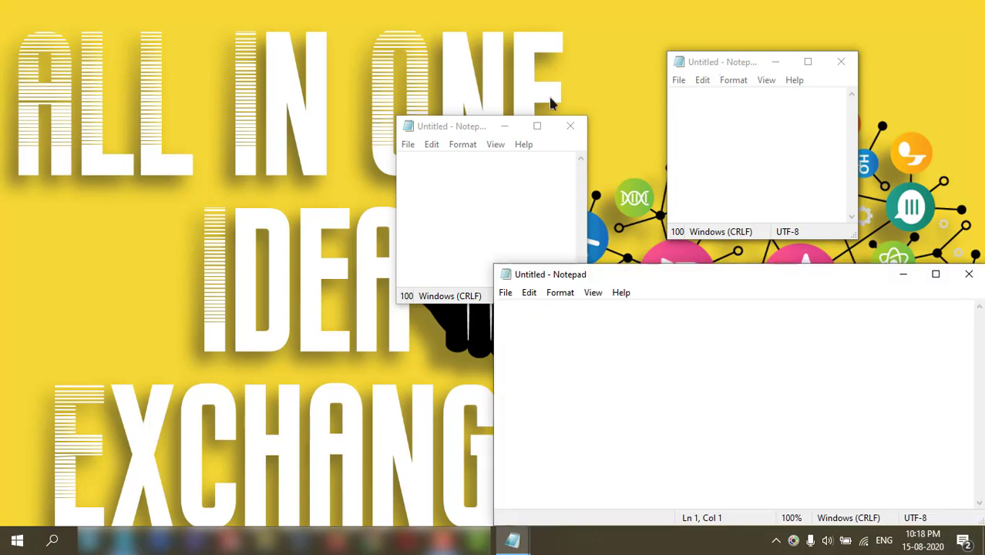
# - Snap Notepad windows into the top-left quarter, against the left edge, and into the top-right quarter
pyautogui.moveTo(452, 133); pyautogui.dragTo(2, 3)
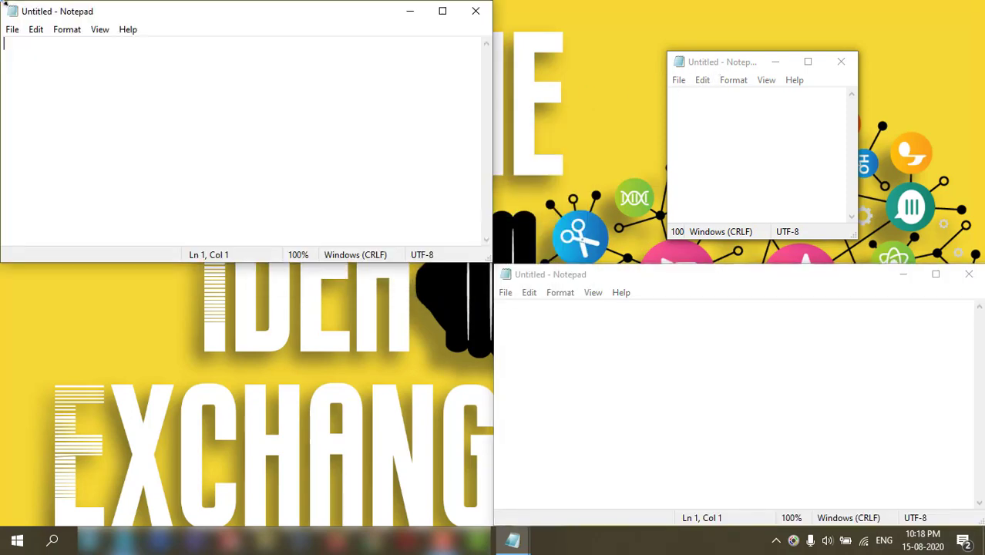
pyautogui.moveTo(748, 69); pyautogui.dragTo(3, 526)
pyautogui.moveTo(741, 68); pyautogui.dragTo(969, 6)
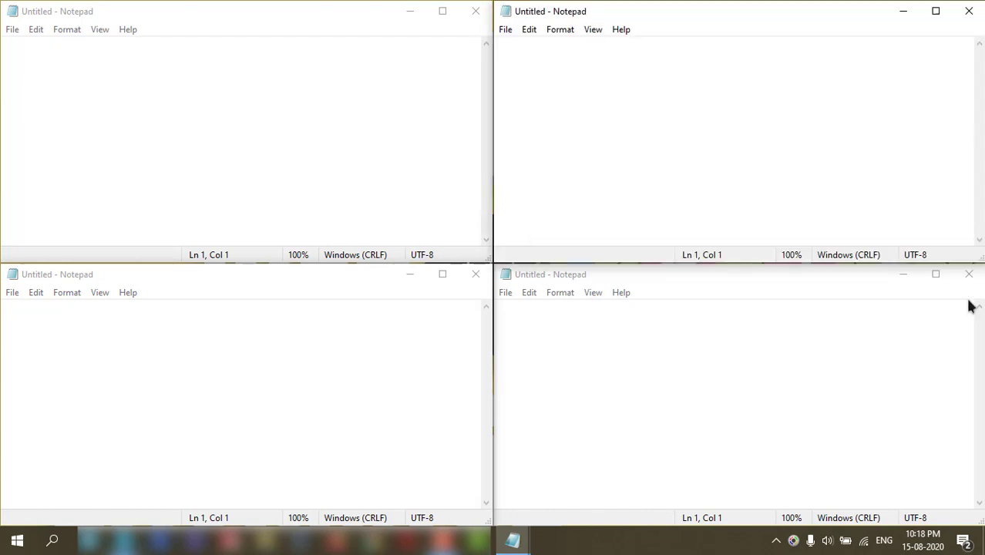
# - Resize and move the four Notepads into small windows clustered near the screen centre
pyautogui.moveTo(982, 239); pyautogui.dragTo(748, 183)
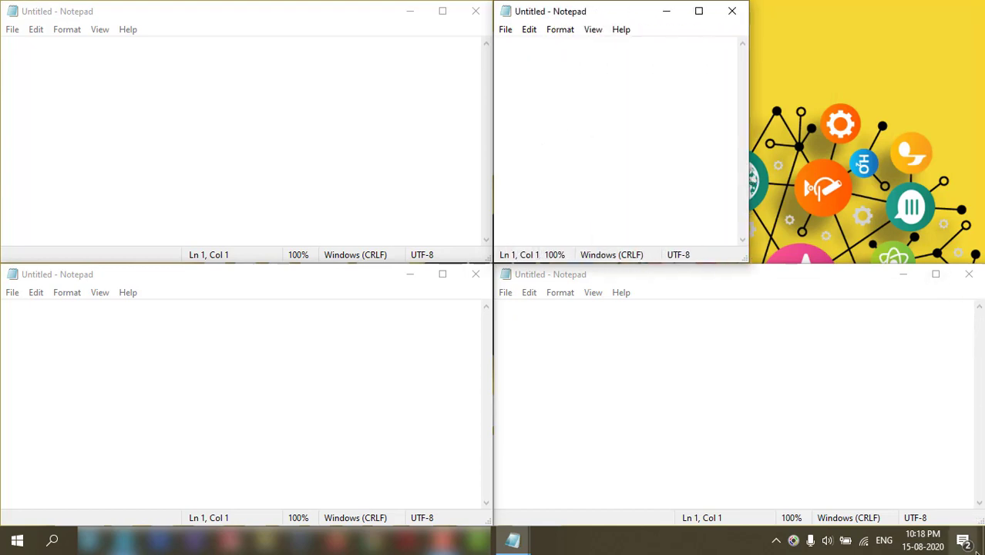
pyautogui.moveTo(978, 521); pyautogui.dragTo(682, 405)
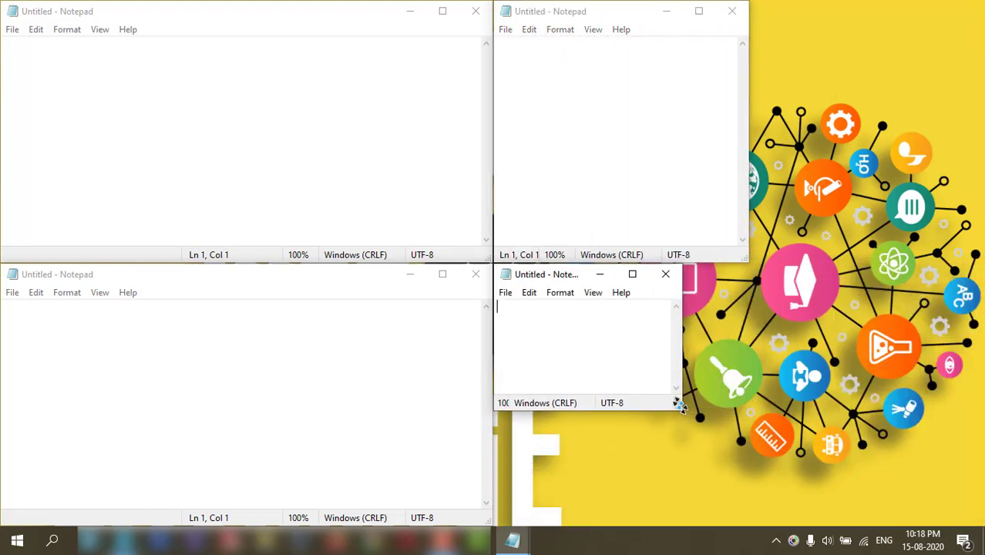
pyautogui.moveTo(492, 528); pyautogui.dragTo(199, 420)
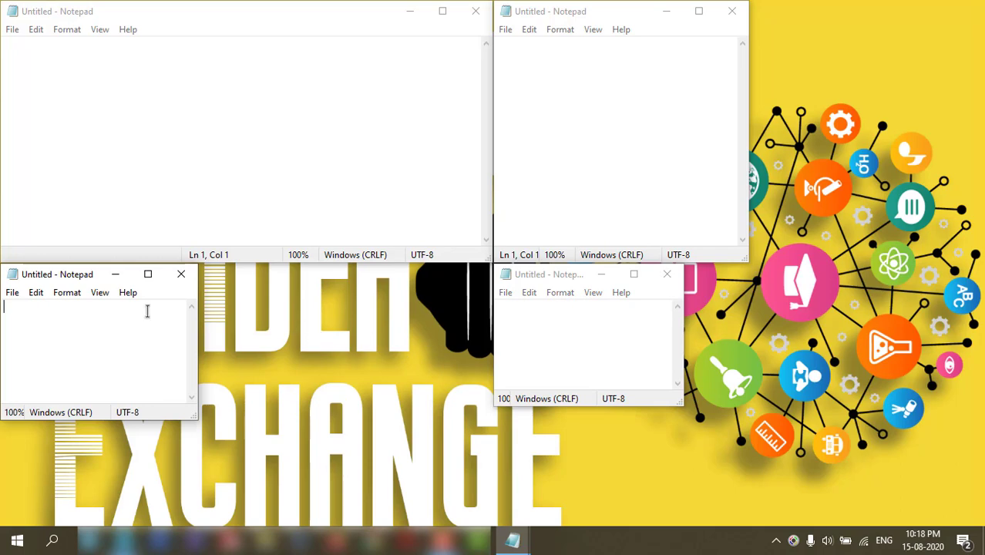
pyautogui.moveTo(78, 275); pyautogui.dragTo(373, 275)
pyautogui.moveTo(6, 5); pyautogui.dragTo(338, 134)
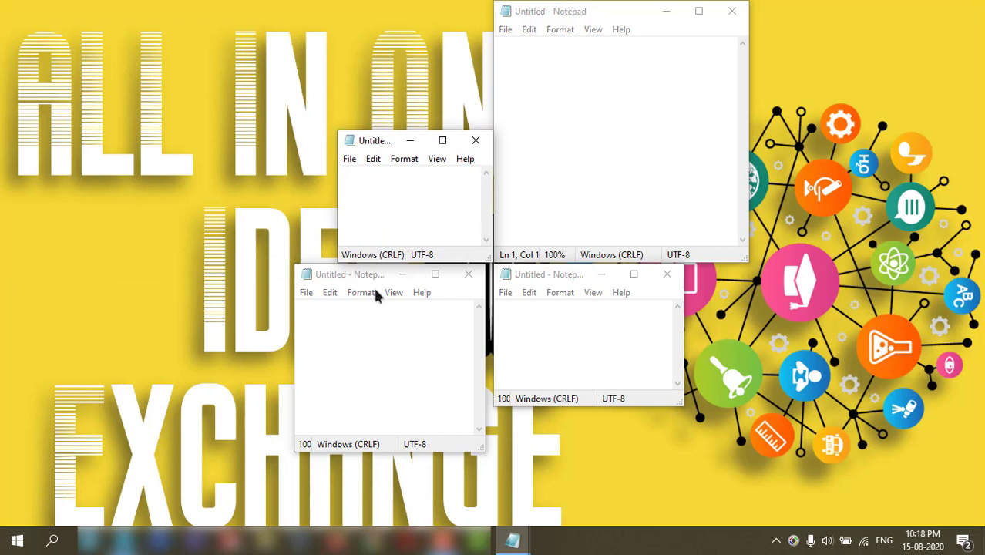
pyautogui.moveTo(363, 275); pyautogui.dragTo(372, 279)
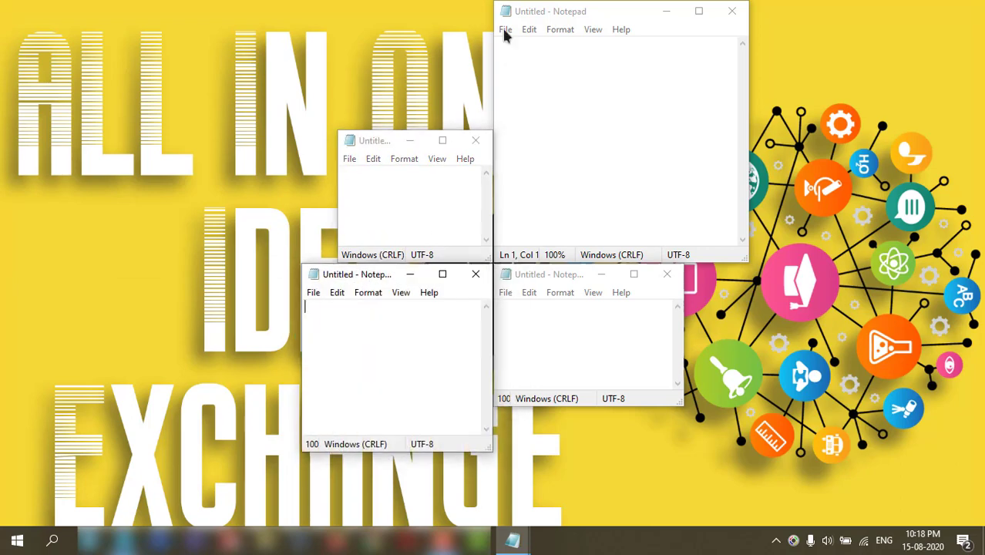
pyautogui.moveTo(590, 5); pyautogui.dragTo(578, 127)
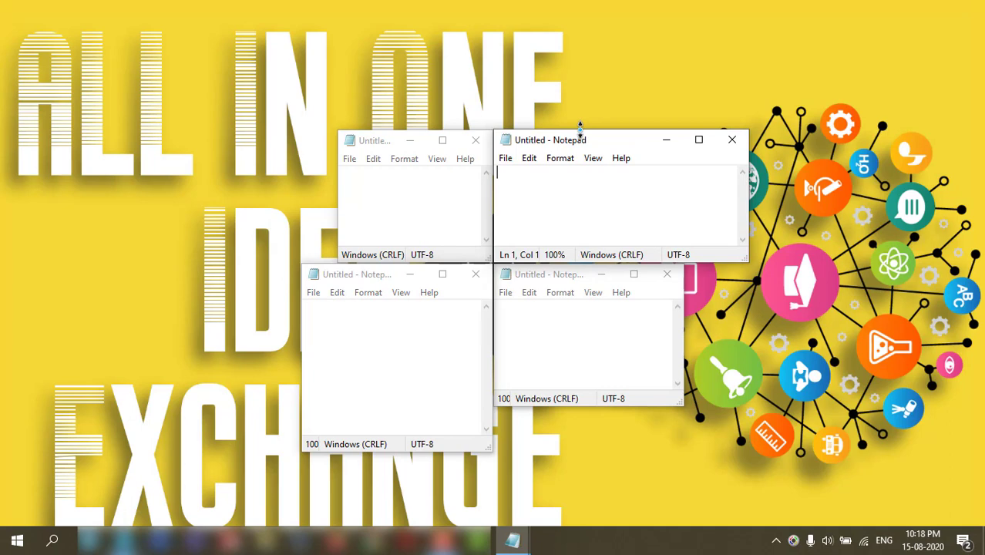
pyautogui.click(711, 469)
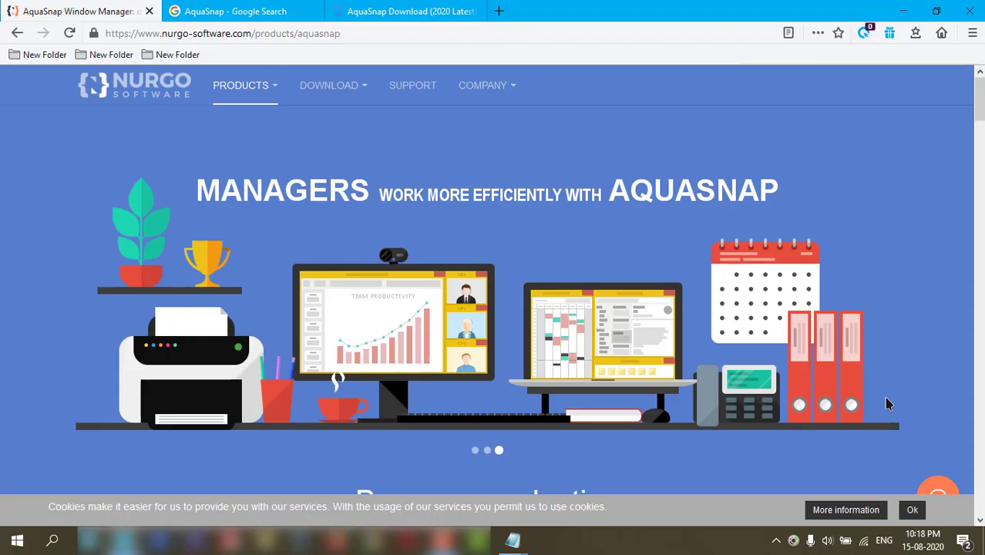
pyautogui.scroll(-10, 687, 370)
pyautogui.scroll(2, 829, 382)
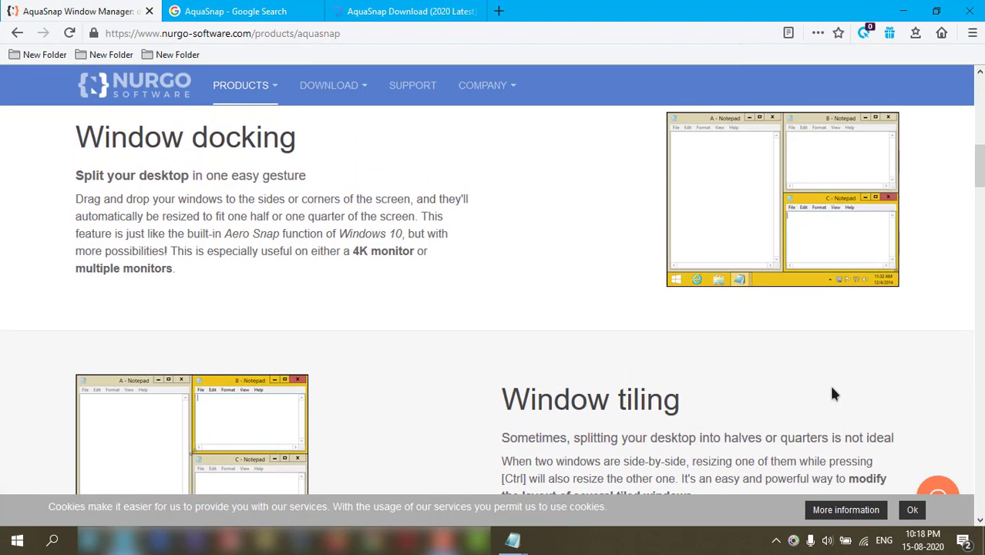
pyautogui.scroll(-4, 826, 387)
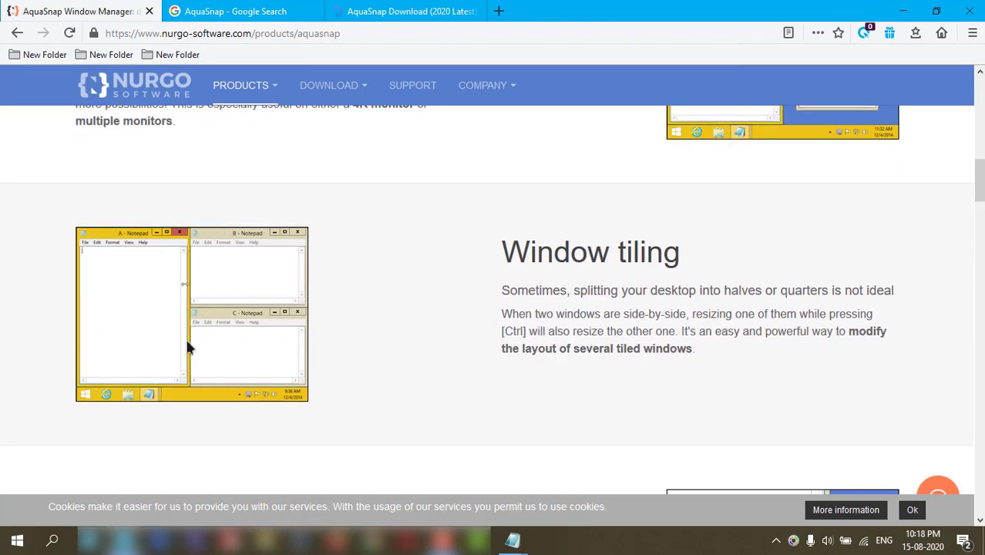
pyautogui.scroll(-1, 87, 282)
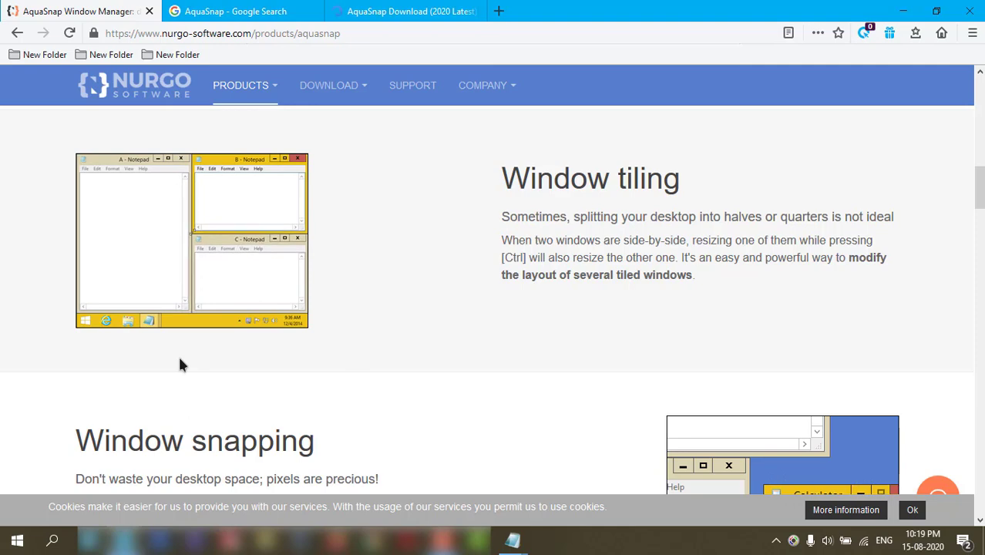
pyautogui.scroll(-4, 429, 370)
pyautogui.scroll(-3, 452, 391)
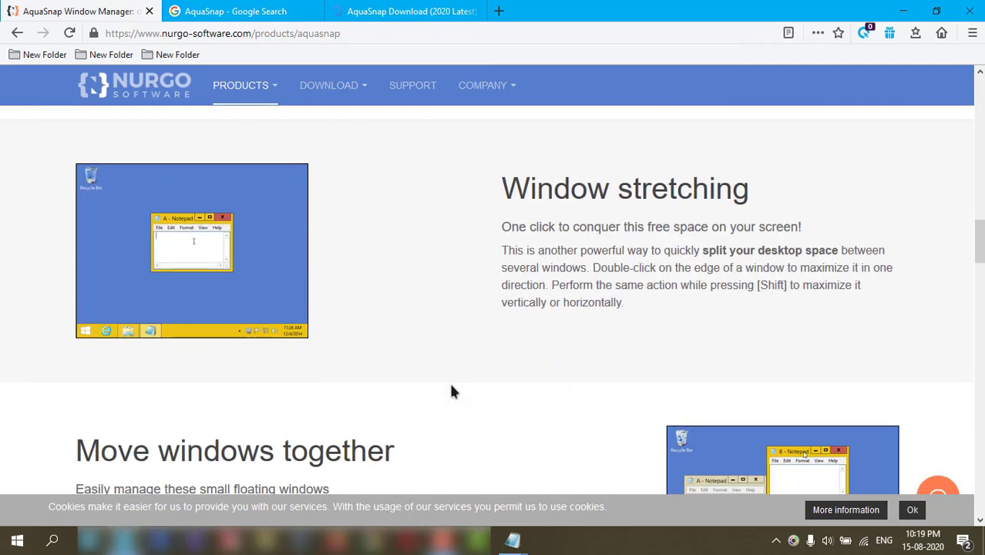
pyautogui.scroll(-3, 451, 393)
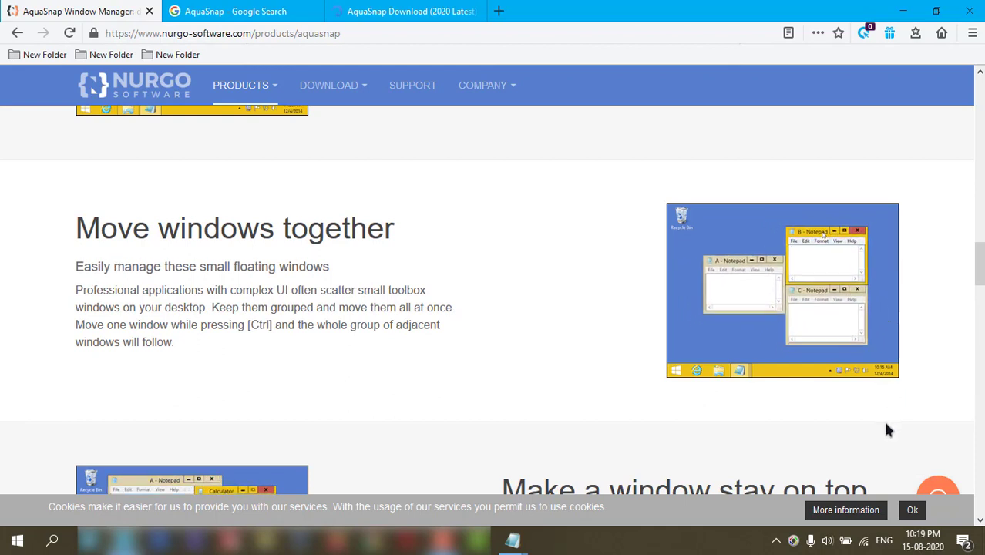
pyautogui.scroll(-3, 883, 425)
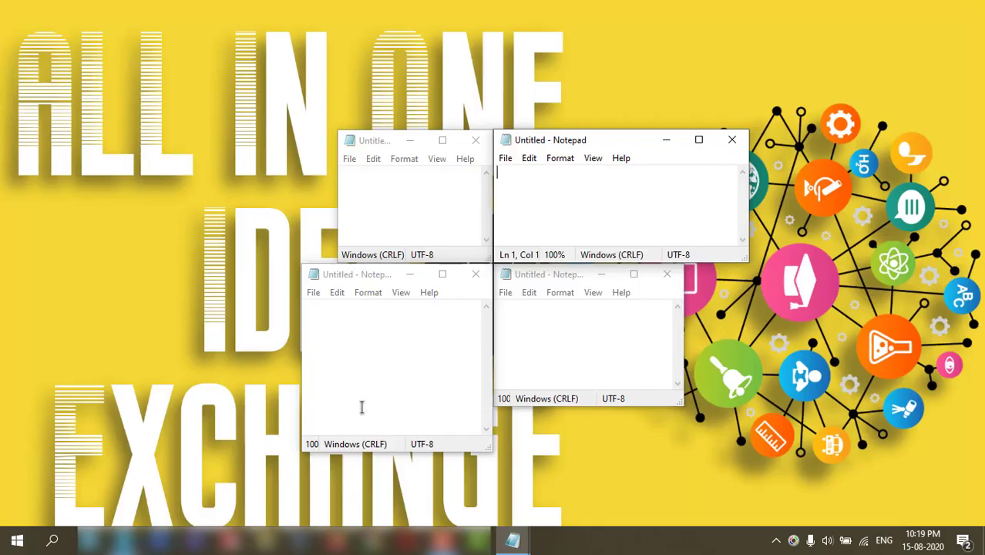
# - Close the top-right and right-hand small Notepads and snap the top Notepad to the left half
pyautogui.click(732, 140)
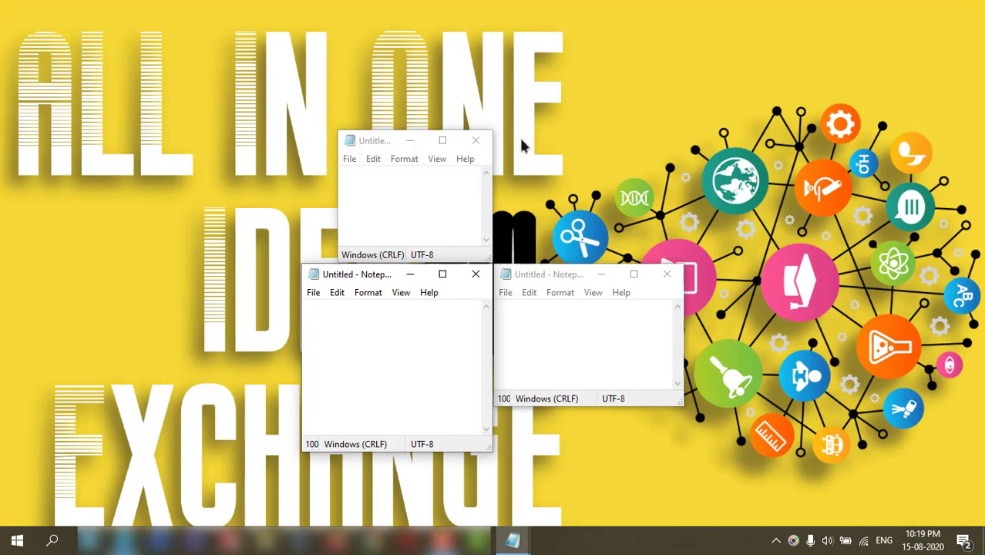
pyautogui.moveTo(373, 147); pyautogui.dragTo(31, 154)
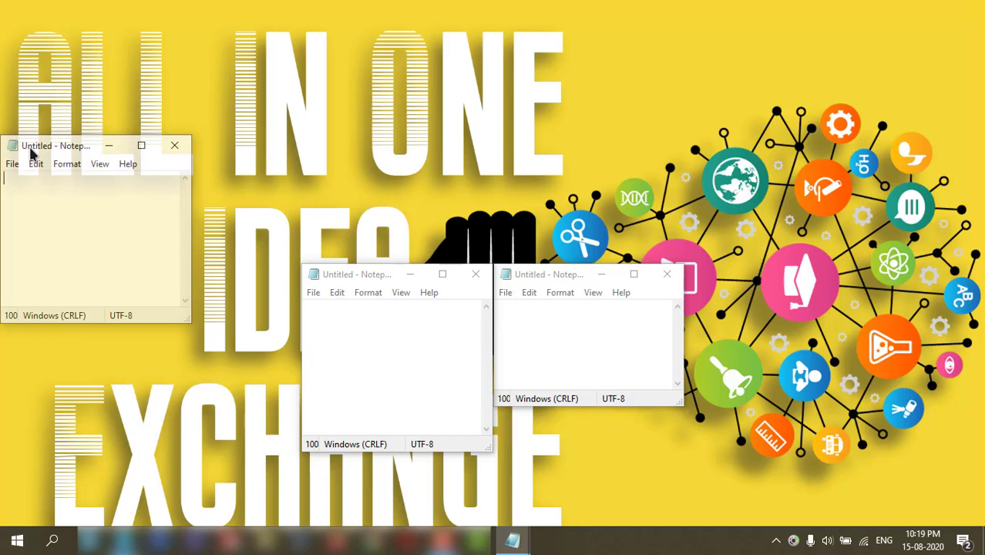
pyautogui.moveTo(44, 154); pyautogui.dragTo(2, 180)
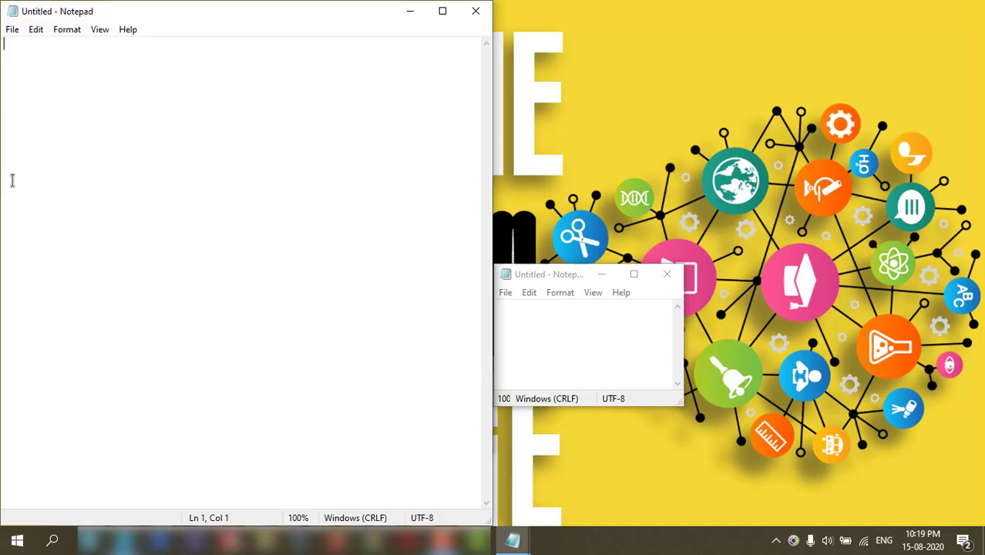
pyautogui.click(667, 274)
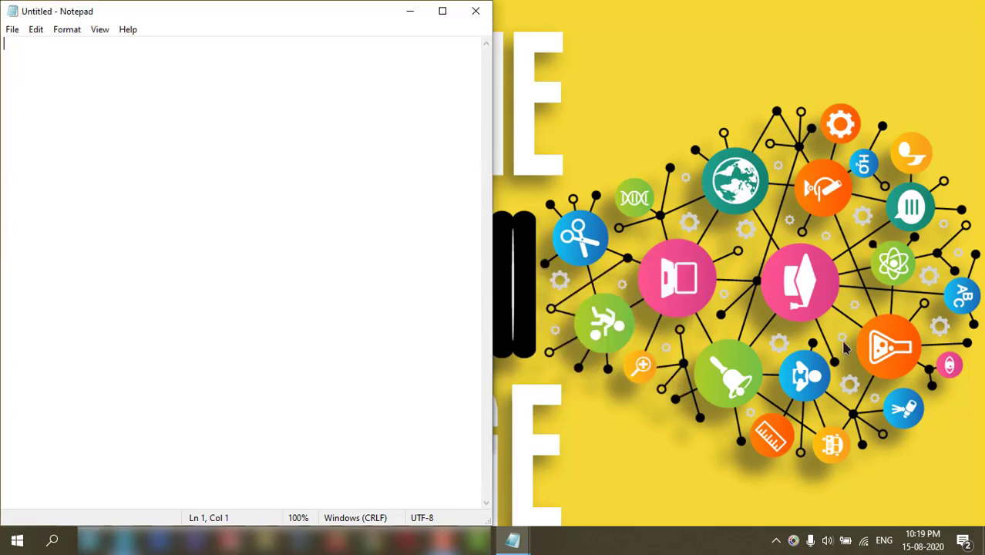
# - Run winword from the Run box's autocomplete list and create a blank Document1
pyautogui.press('super+r')
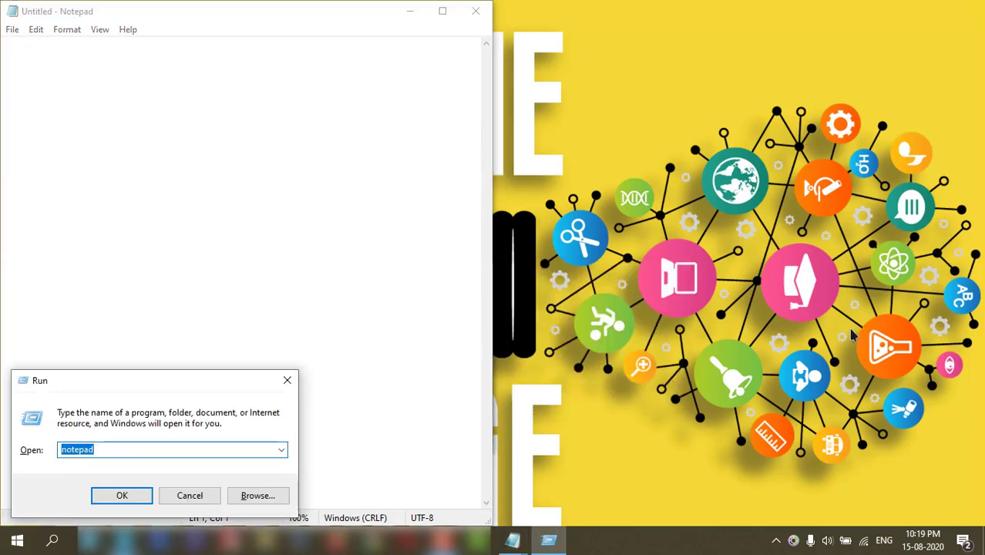
pyautogui.write('w')
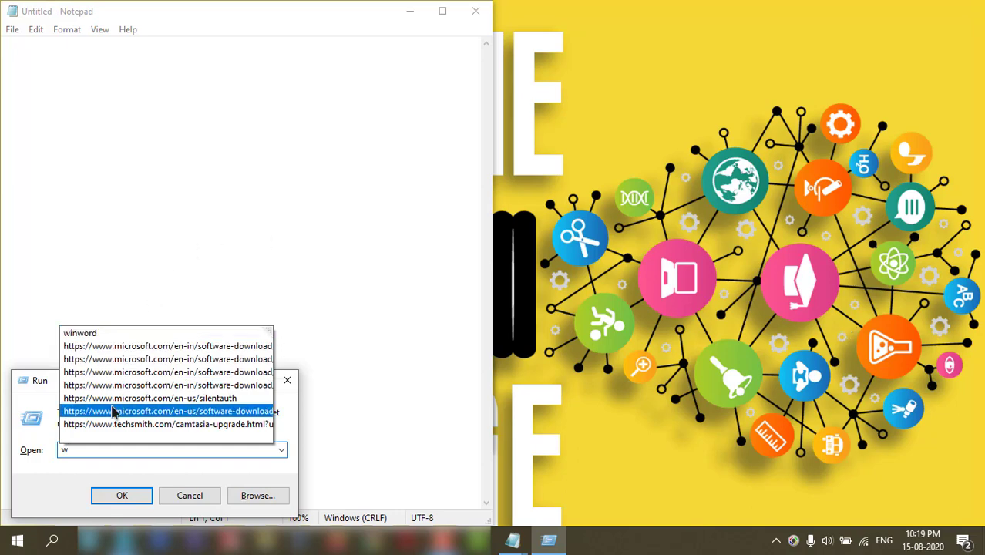
pyautogui.click(80, 333)
pyautogui.click(121, 496)
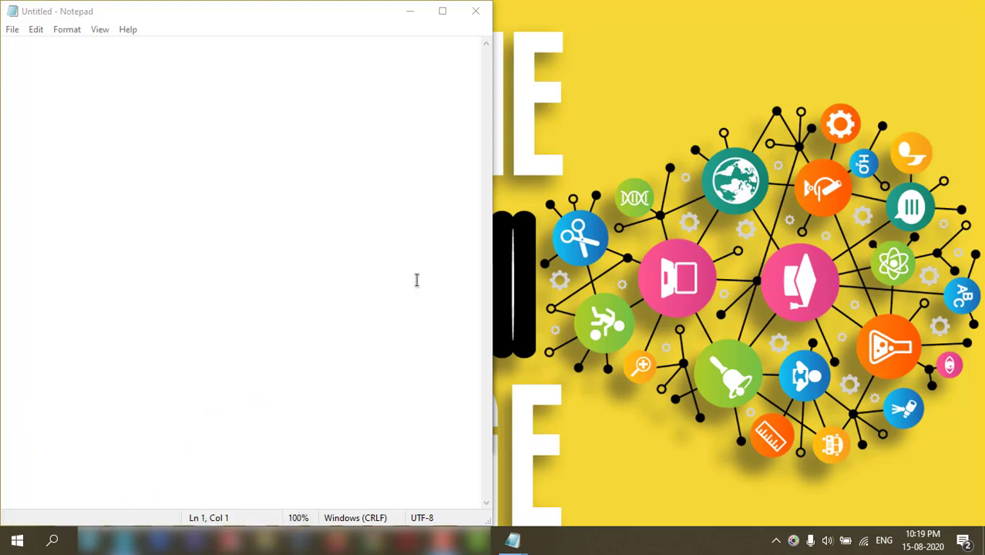
pyautogui.click(455, 212)
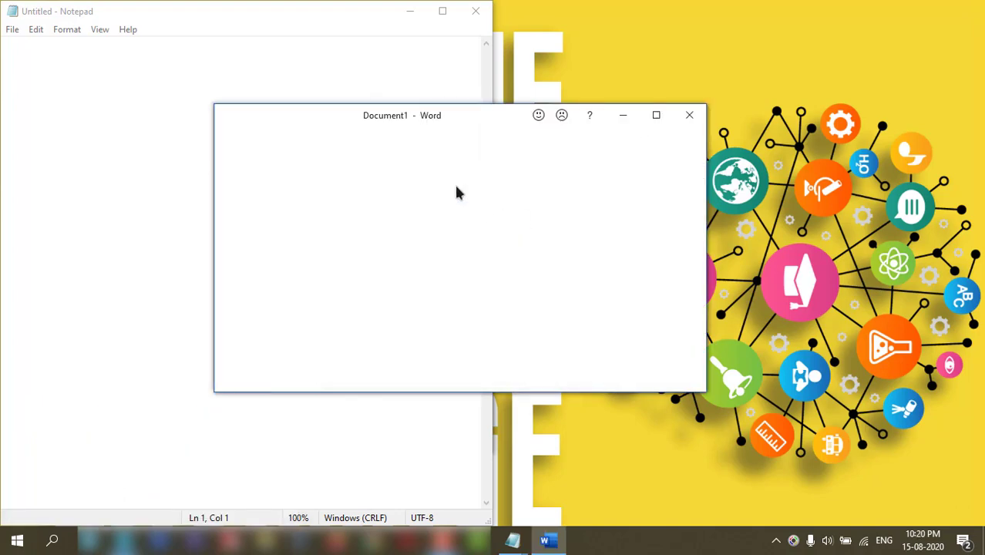
# - Snap Word to the top-right quarter, extend it to the right half, and snap Notepads into the left quarters
pyautogui.moveTo(529, 122); pyautogui.dragTo(981, 3)
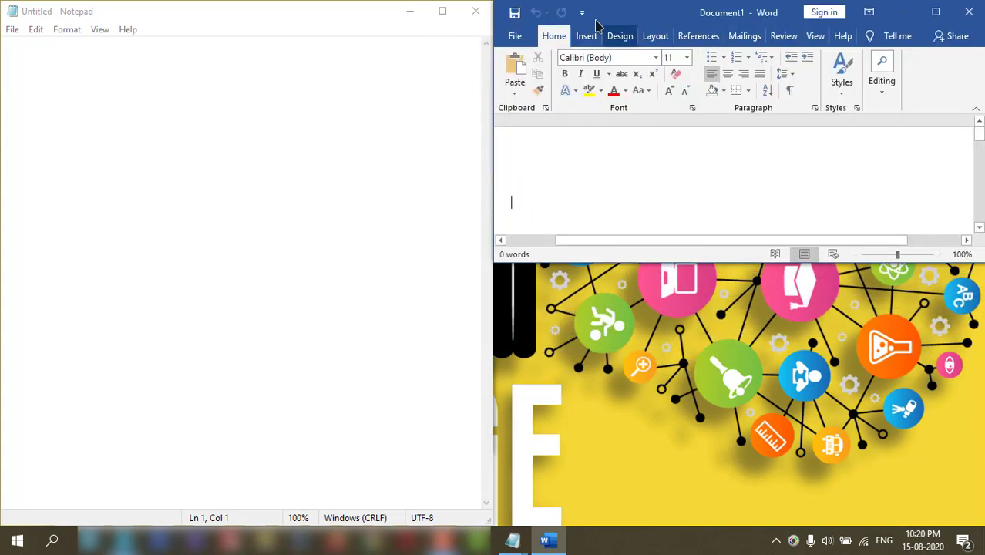
pyautogui.press('super+Down')
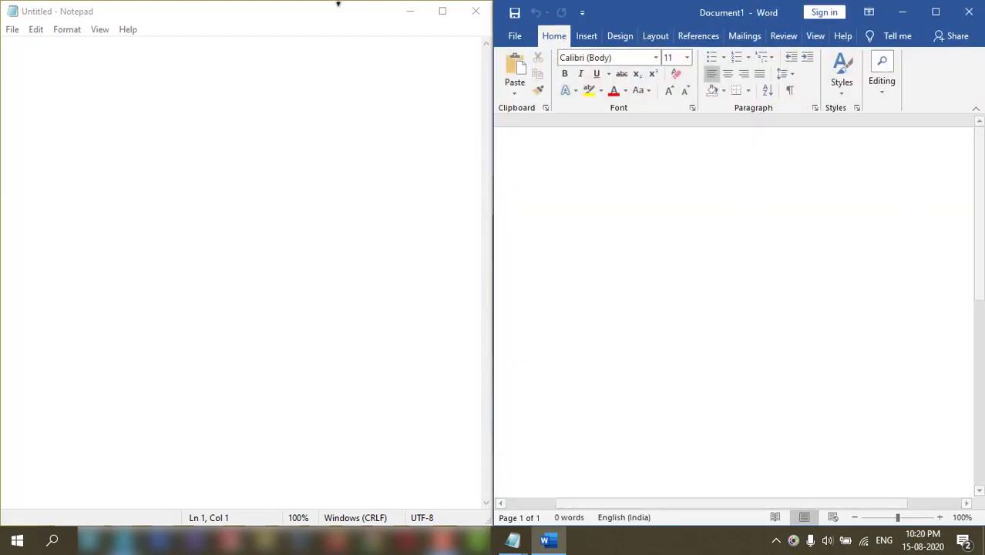
pyautogui.moveTo(183, 21); pyautogui.dragTo(1, 5)
pyautogui.moveTo(366, 287); pyautogui.dragTo(3, 523)
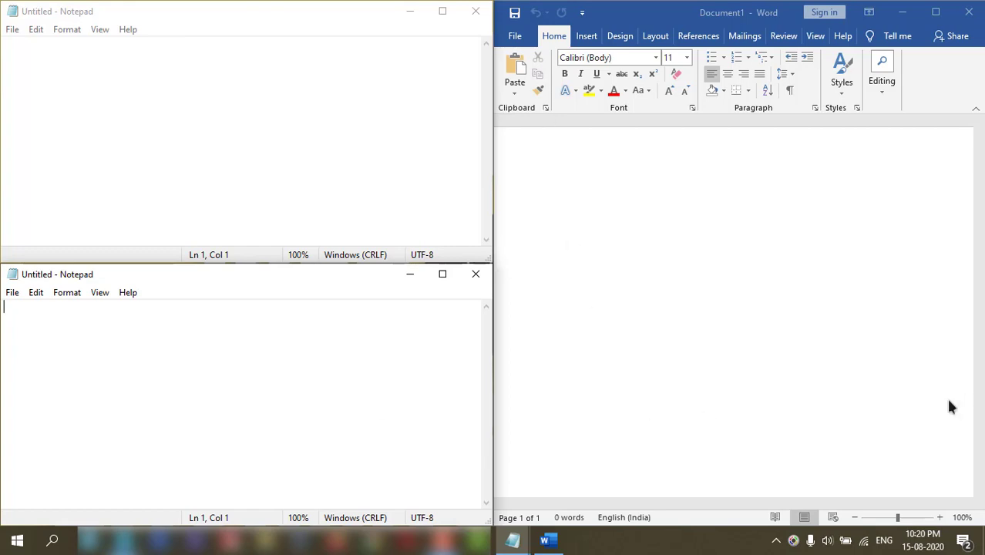
# - Pull both left-quarter Notepads out as small floating windows
pyautogui.moveTo(360, 15); pyautogui.dragTo(264, 326)
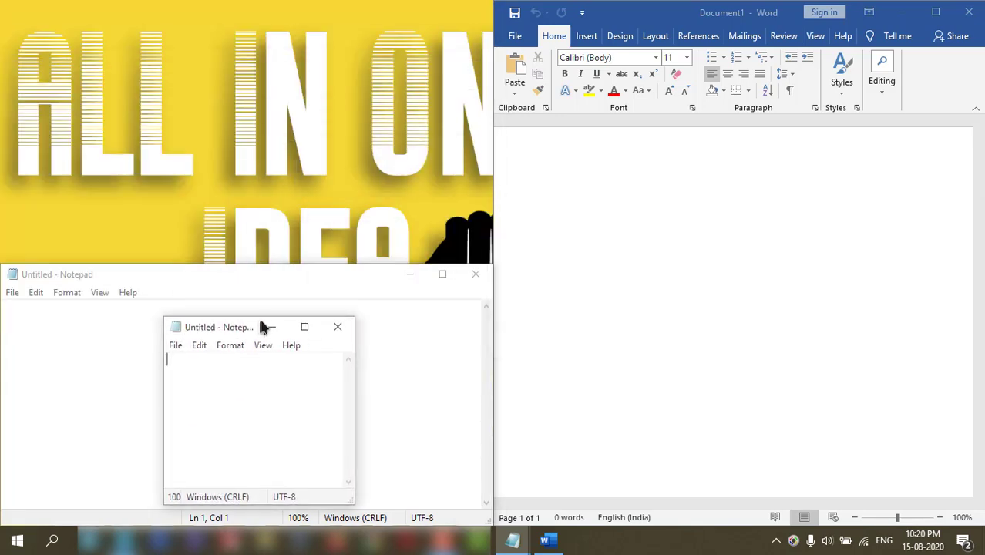
pyautogui.click(288, 279)
pyautogui.moveTo(288, 279); pyautogui.dragTo(197, 105)
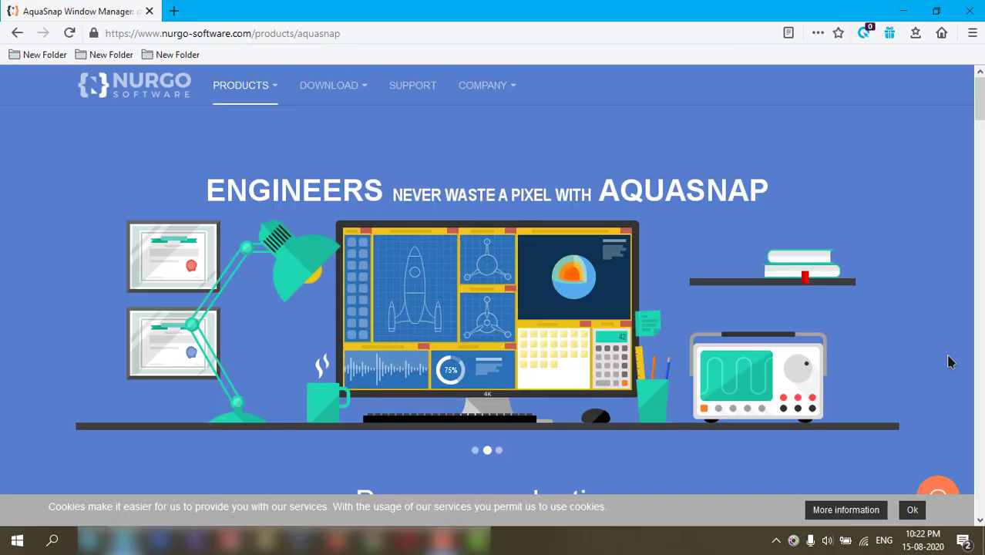